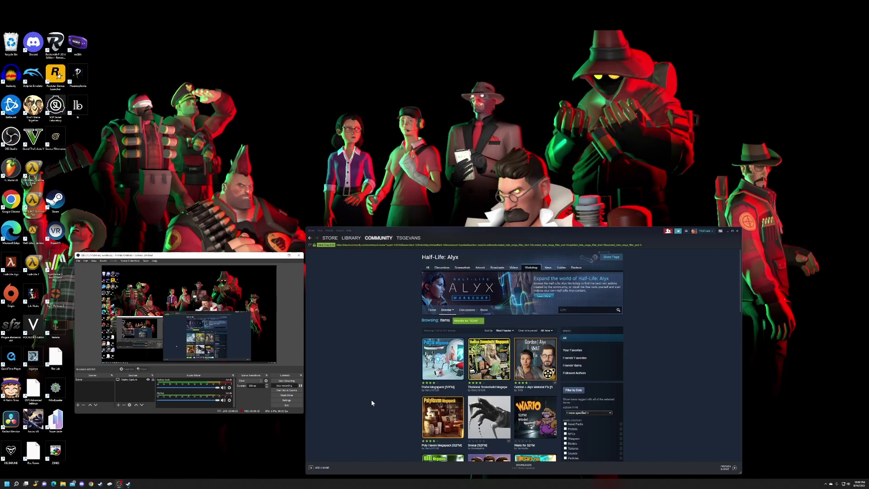
Switch Steam from the Half-Life: Alyx Workshop page to that game's Library page
click(239, 280)
click(352, 238)
mouse_move(378, 238)
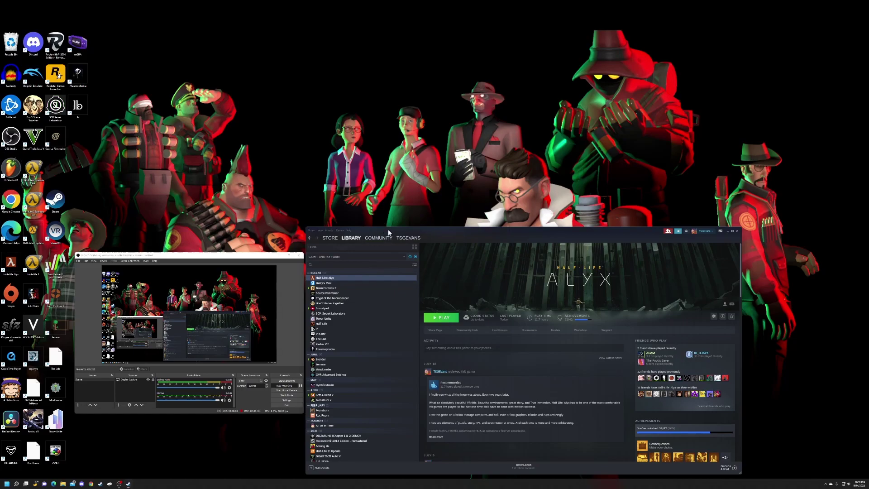
Move the Steam window up-left, enlarge it, and browse the Half-Life: Alyx Workshop page
drag(389, 232, 314, 144)
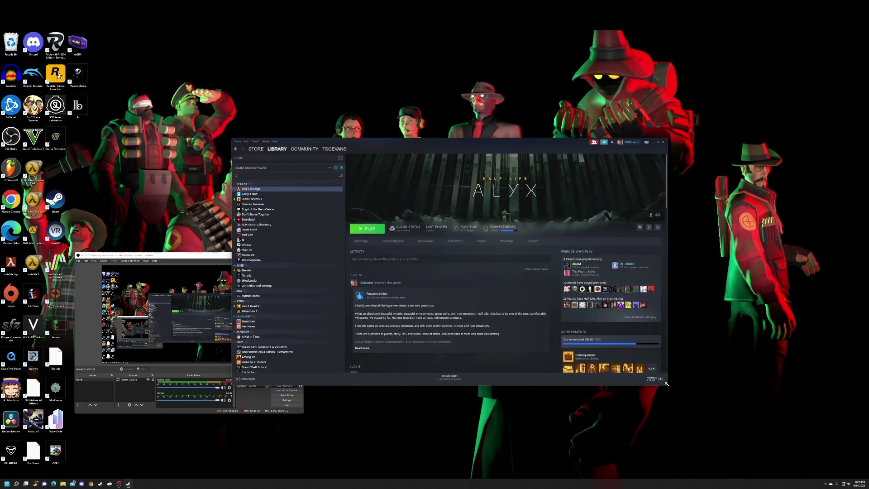
drag(667, 384, 718, 451)
click(307, 151)
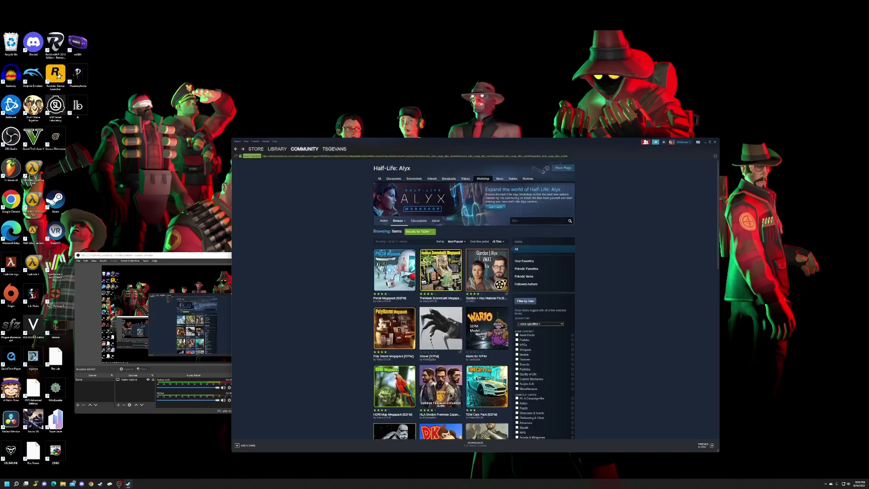
scroll(463, 292, down, 1)
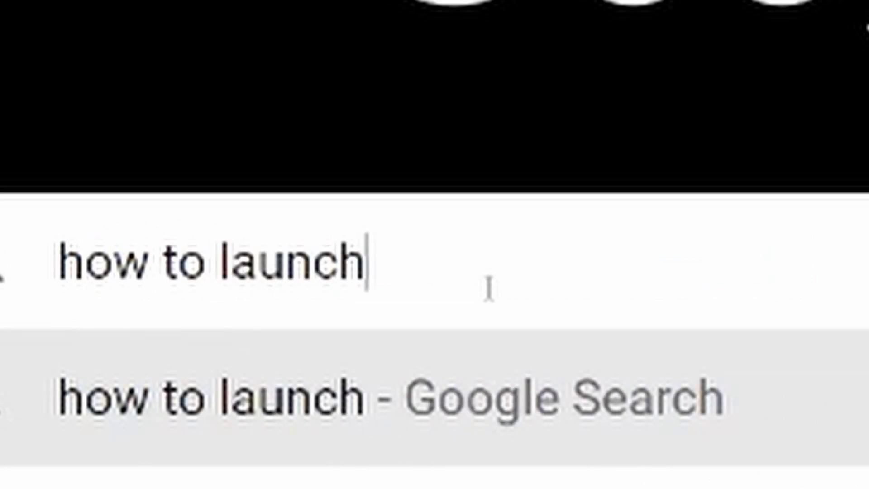
text( S2FM)
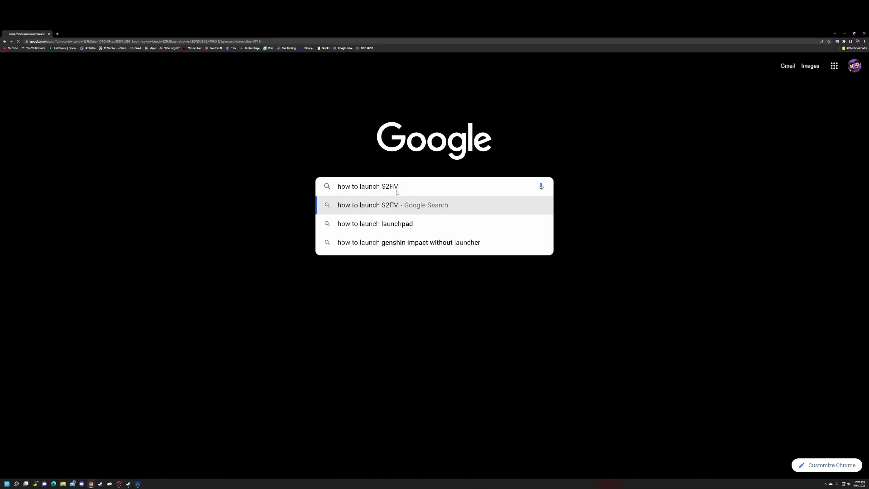
Search Google for "how to launch S2FM" and open the top Reddit answer
key(Return)
click(207, 151)
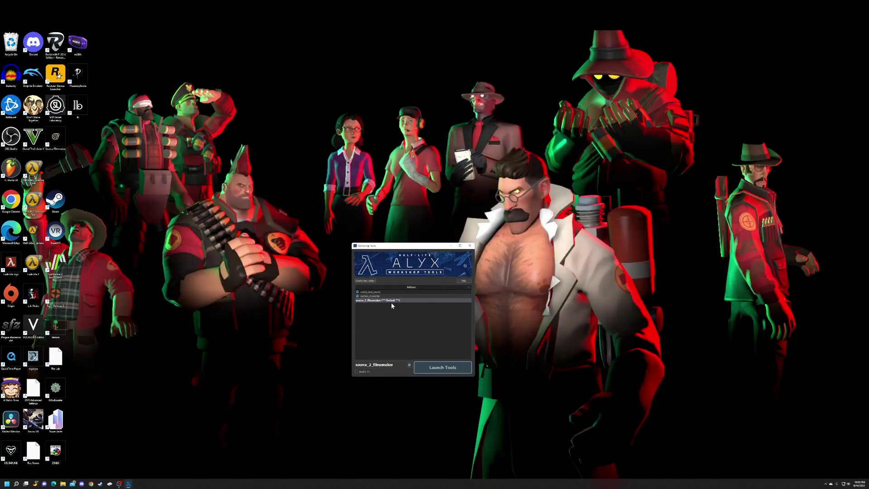
Launch Workshop Tools for the source_2_filmmaker addon
click(428, 366)
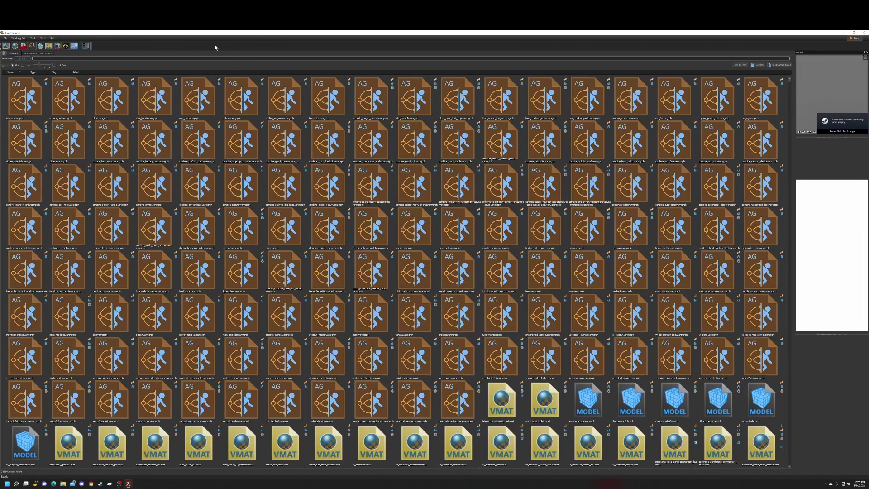
scroll(76, 373, down, 3)
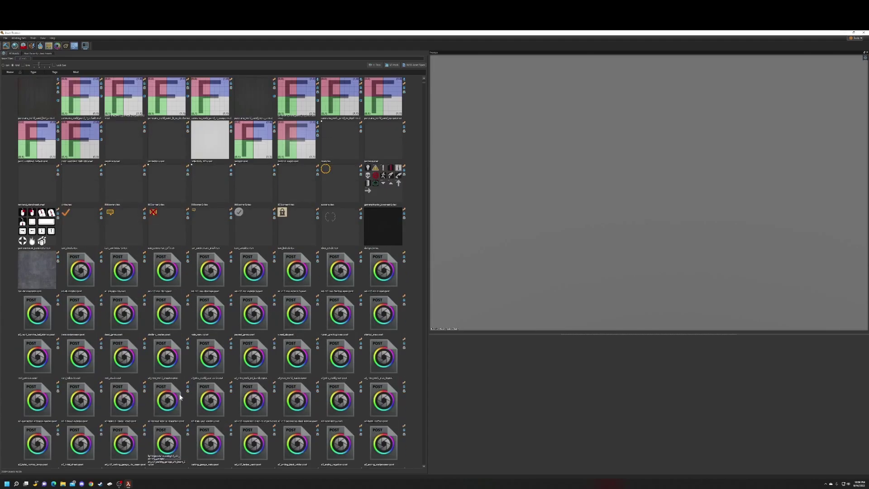
scroll(385, 259, down, 7)
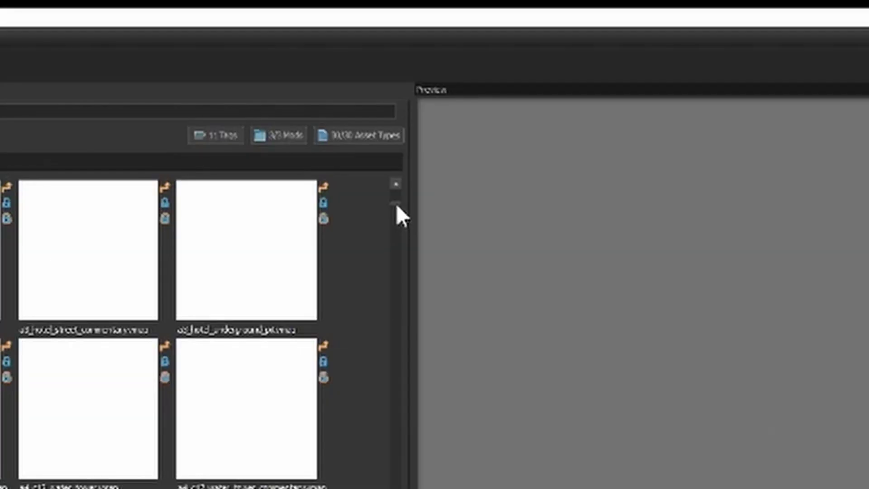
scroll(426, 98, down, 5)
scroll(426, 98, down, 5)
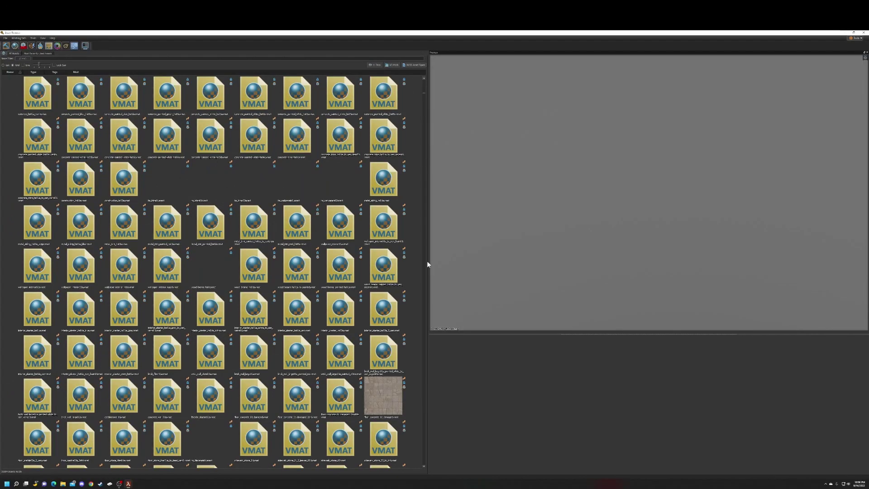
scroll(427, 264, down, 5)
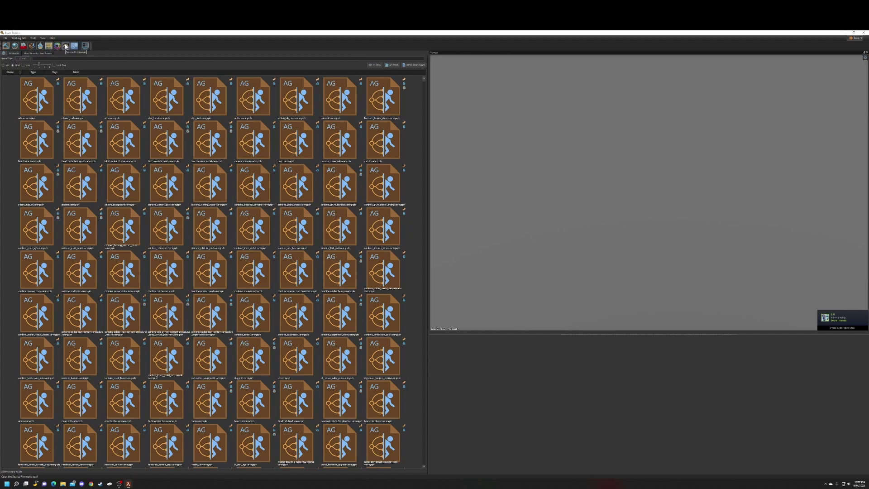
Start Source Filmmaker and name the new session "SFM Poop Tiling Idk"
click(65, 46)
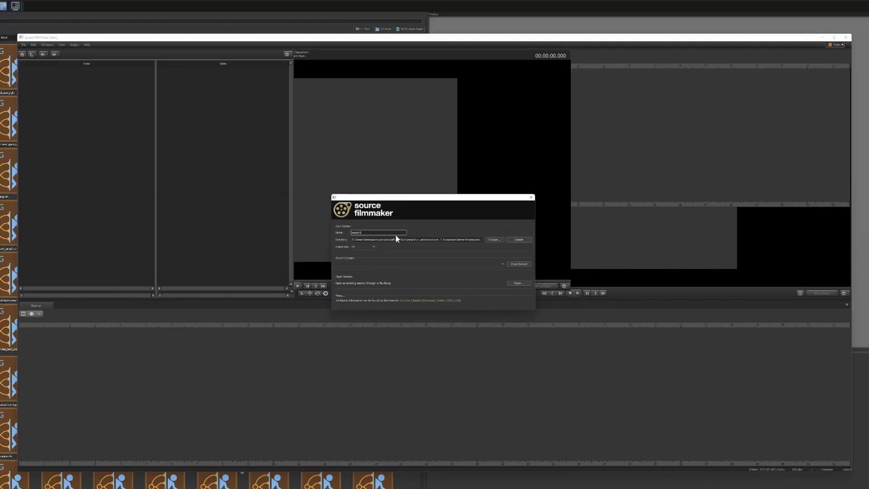
double_click(398, 235)
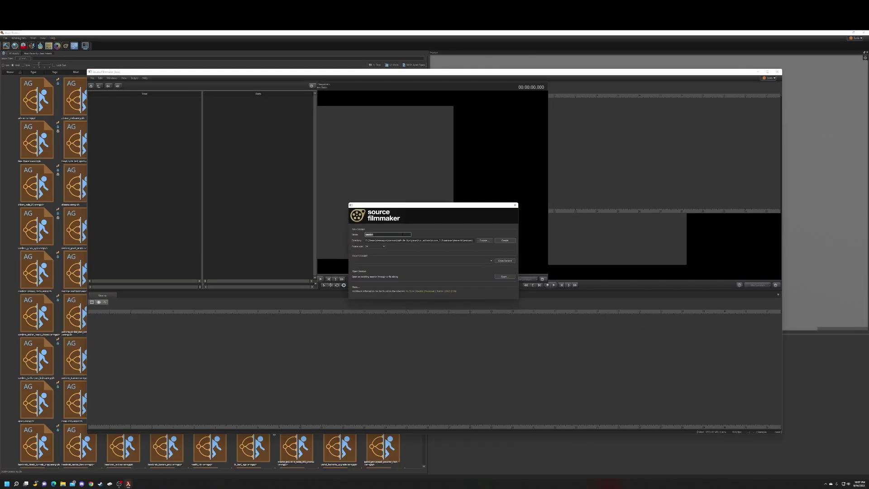
text(O)
text(ur first)
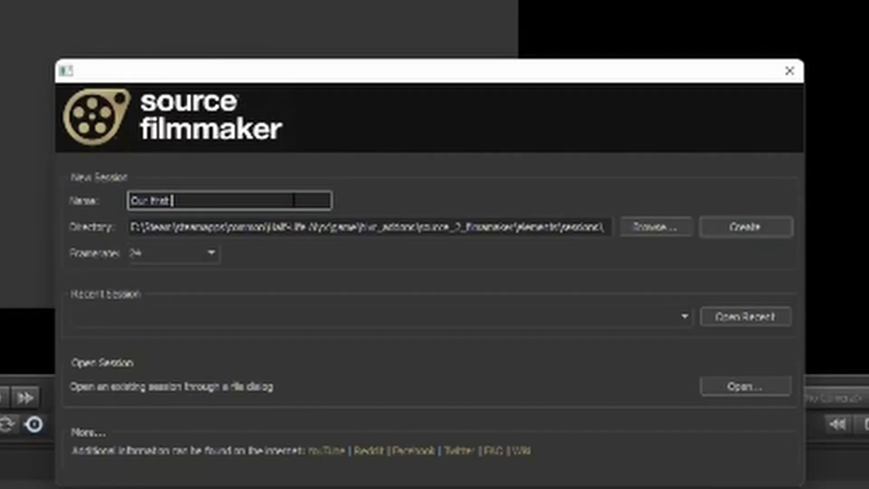
text( p)
key(BackSpace)
key(BackSpace)
key(BackSpace)
key(BackSpace)
key(BackSpace)
key(BackSpace)
text(Fi)
text(rst)
key(BackSpace)
key(BackSpace)
key(BackSpace)
key(BackSpace)
text(ir)
text(st Proje)
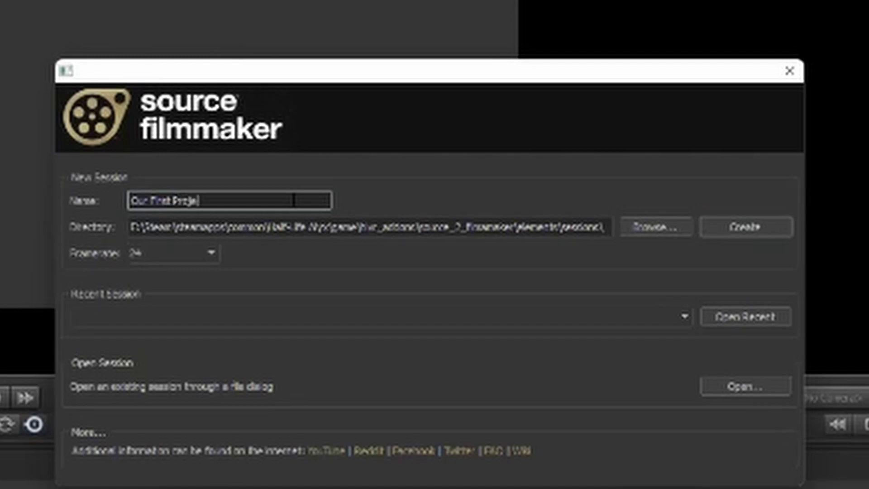
text(ct)
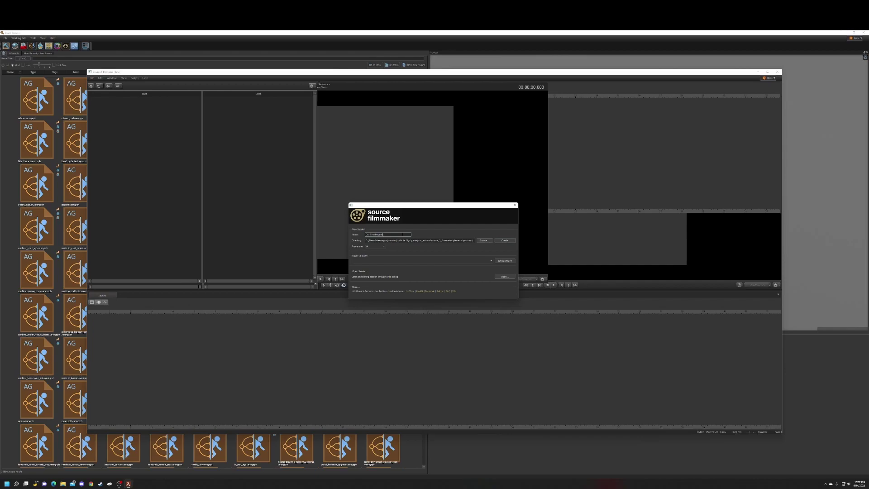
key(ctrl+a)
key(BackSpace)
text(SFM Poop Tiling Idk)
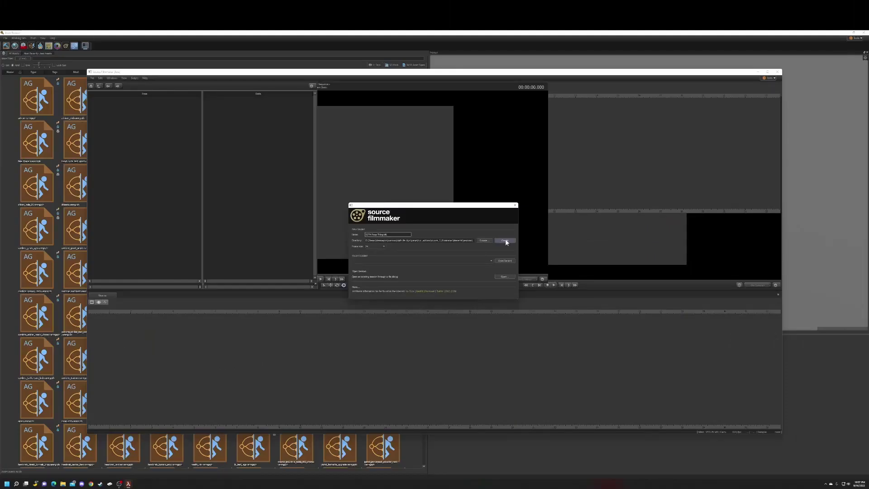
Create the session, arrange two side-by-side viewports, and open the Map Browser via Load Map
click(506, 242)
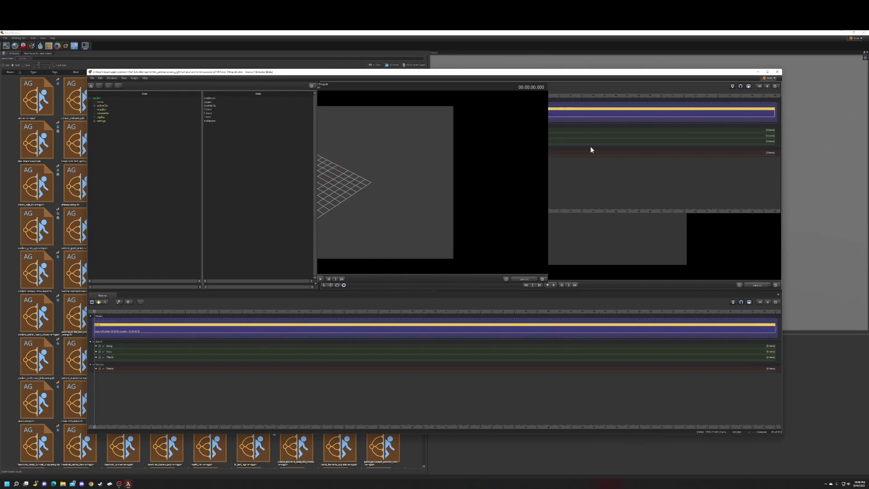
drag(586, 75, 566, 111)
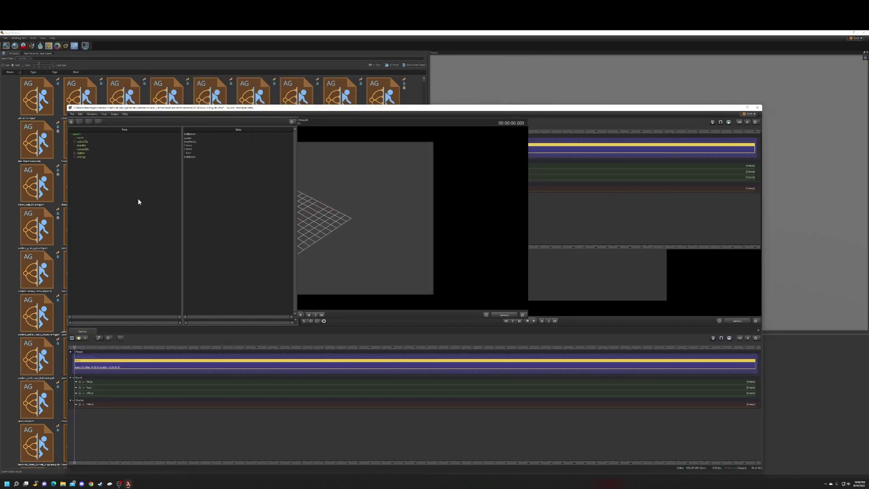
drag(504, 219, 532, 226)
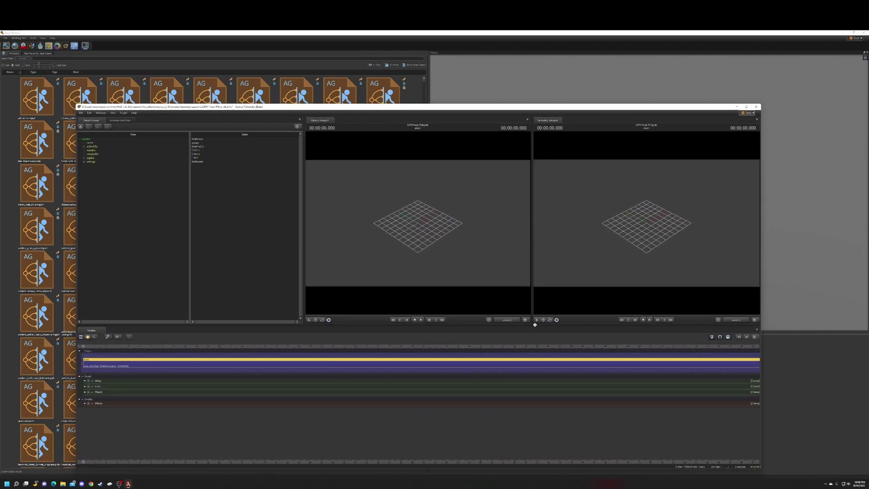
right_click(377, 198)
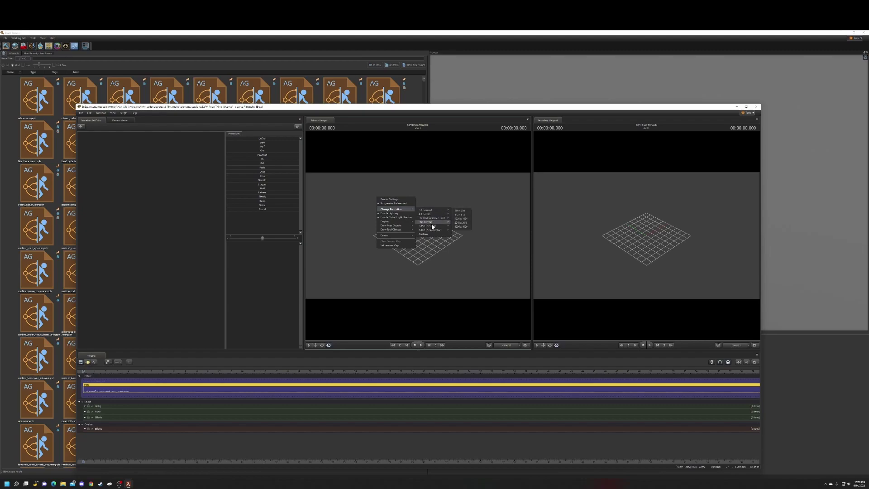
mouse_move(428, 222)
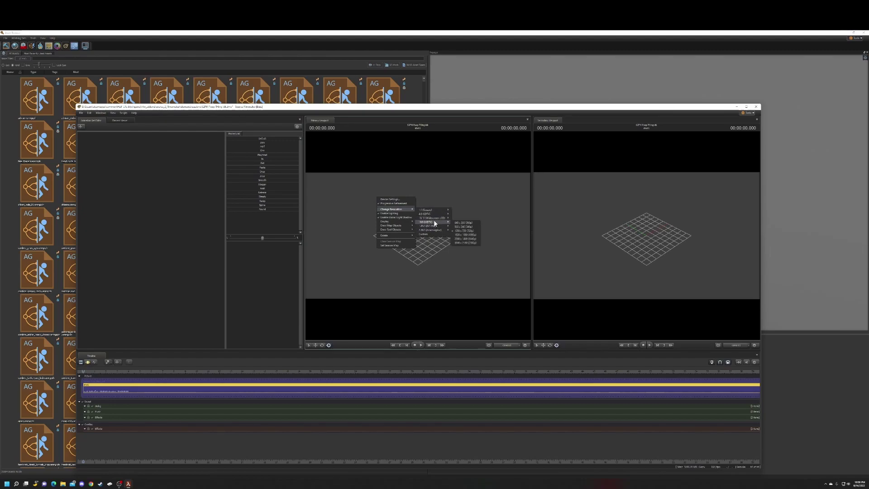
click(466, 231)
scroll(478, 257, down, 1)
scroll(479, 257, up, 2)
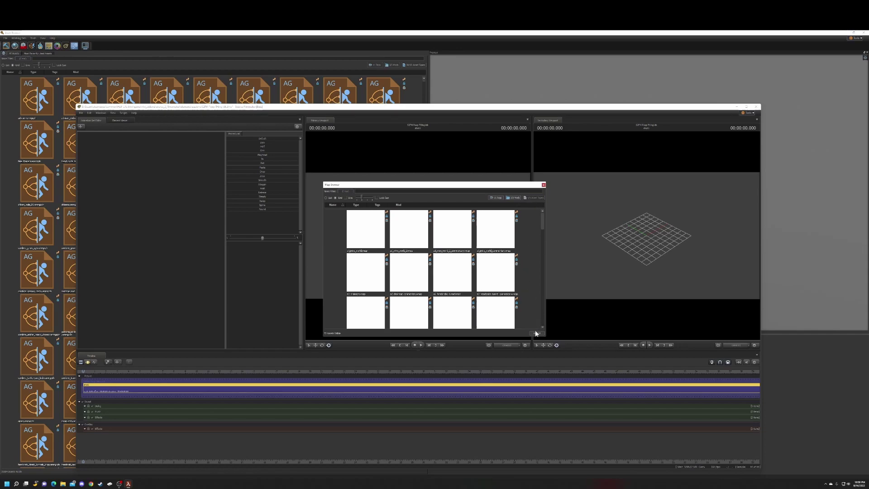
Enlarge the map browser, fly the camera around, and load the dim interior room
drag(546, 335, 577, 376)
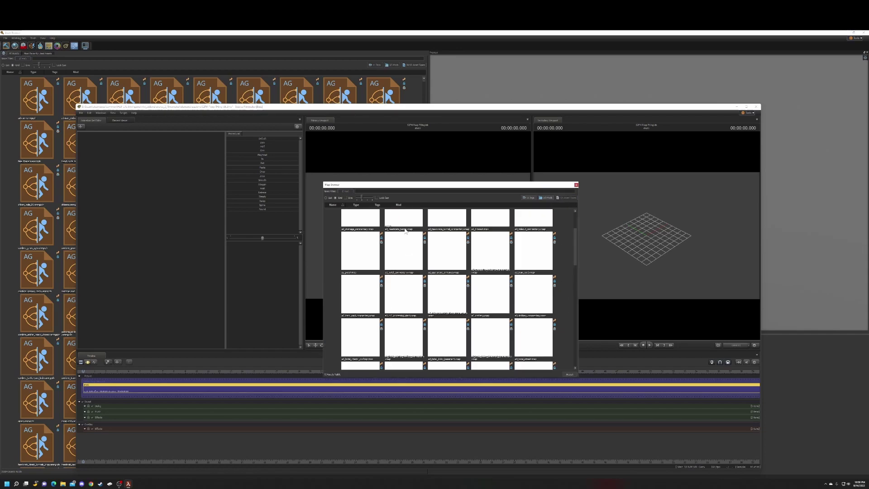
scroll(406, 232, up, 1)
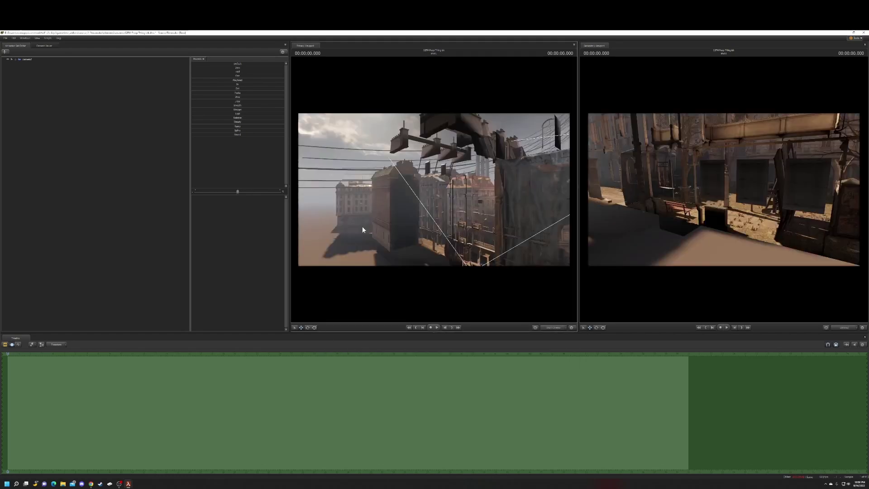
drag(369, 211, 353, 217)
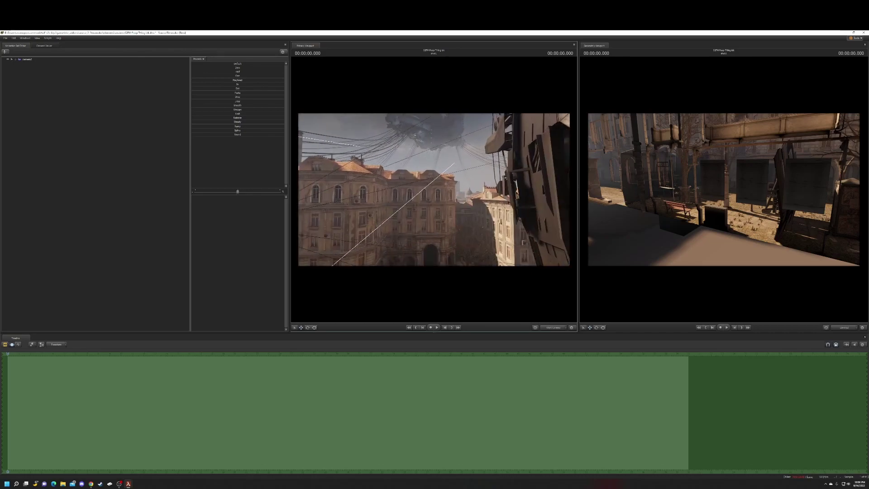
drag(354, 217, 354, 217)
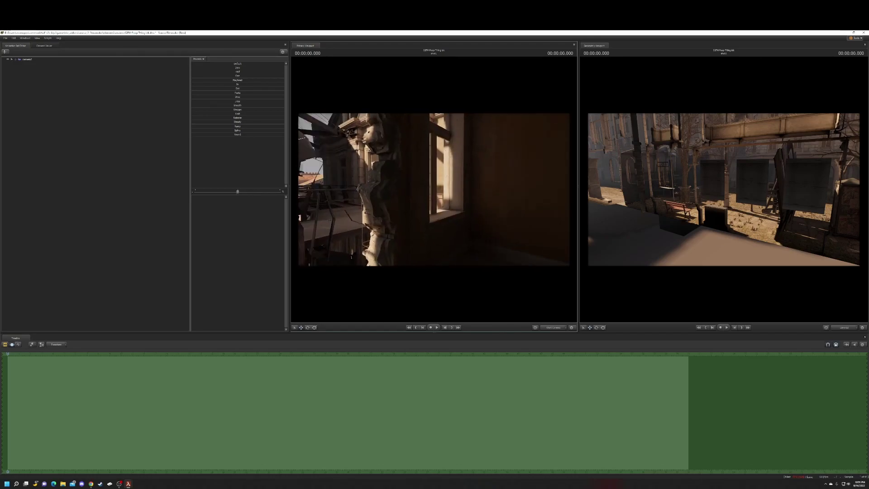
click(28, 59)
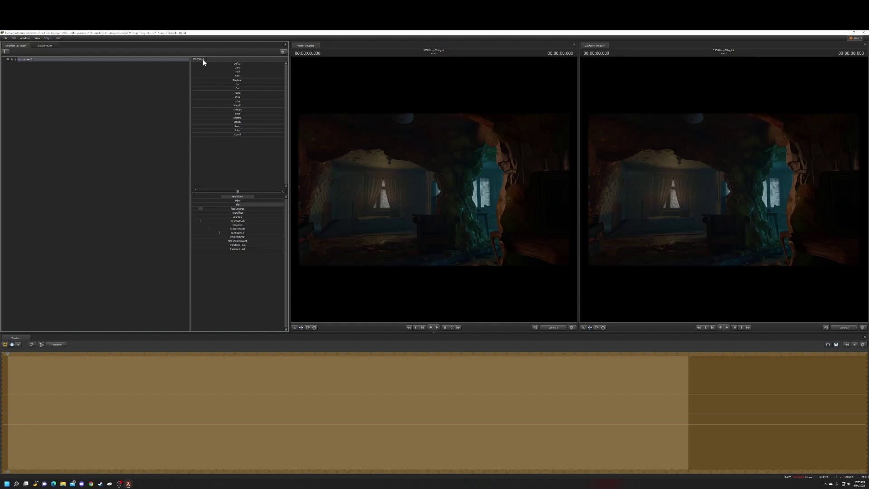
Switch the viewport camera and add an Alyx model via Create Animation Set for New Model
click(99, 76)
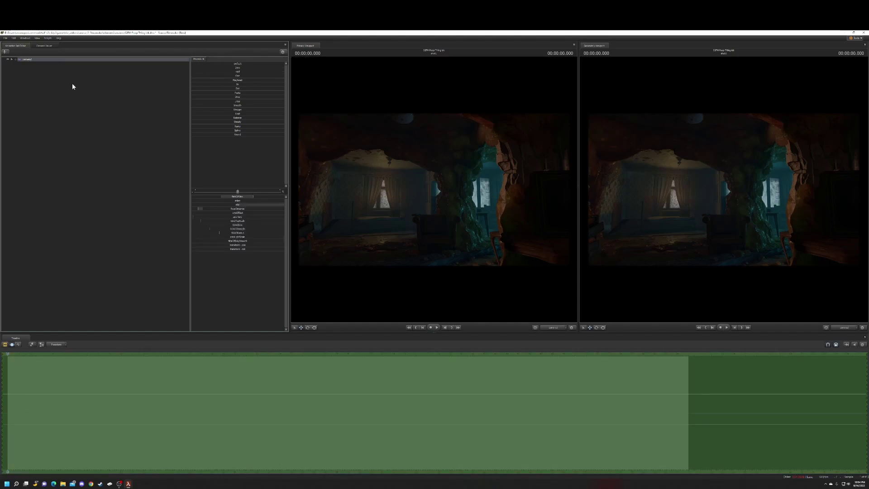
right_click(374, 200)
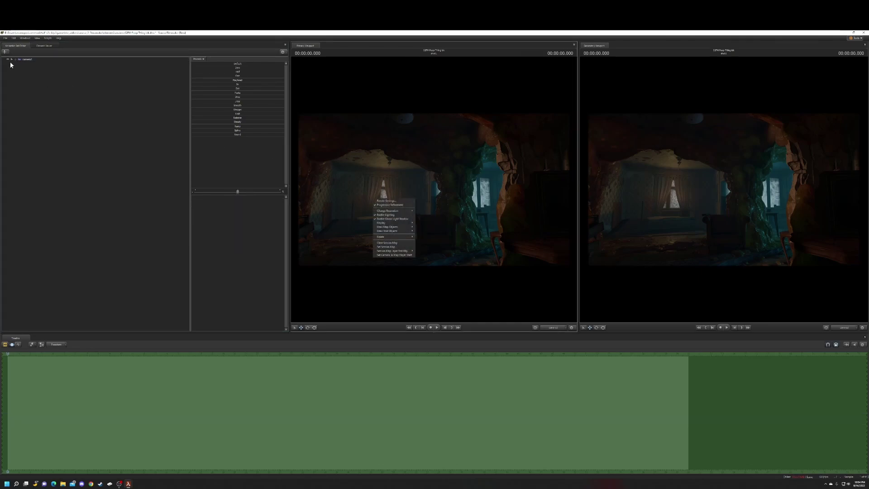
click(22, 59)
right_click(143, 148)
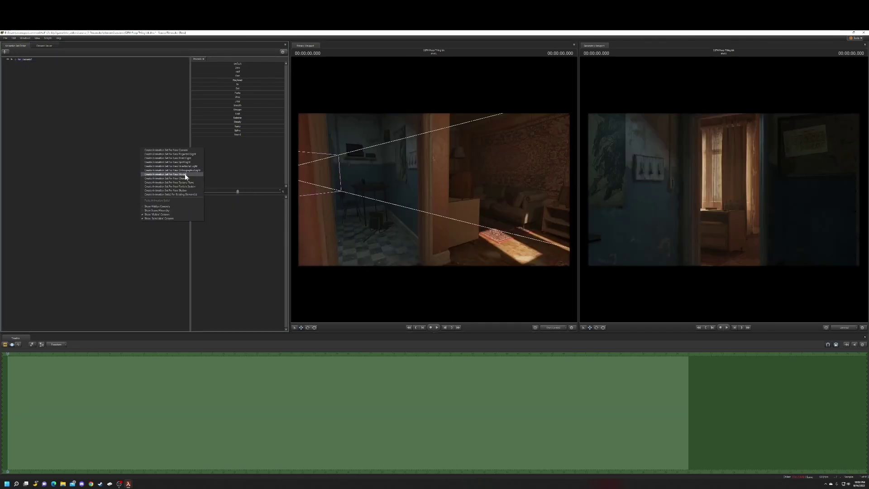
click(184, 175)
text(alyx)
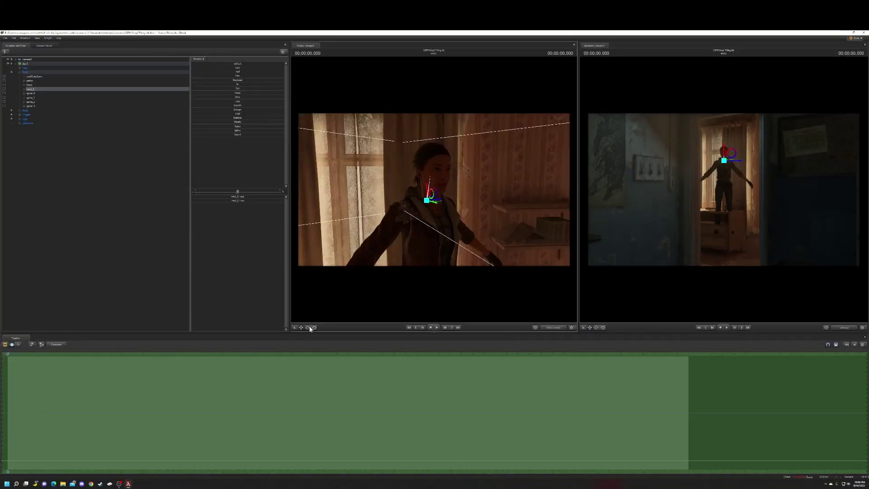
Switch the manipulator to rotate mode and select, then deselect, Alyx's chest control
click(315, 328)
click(434, 194)
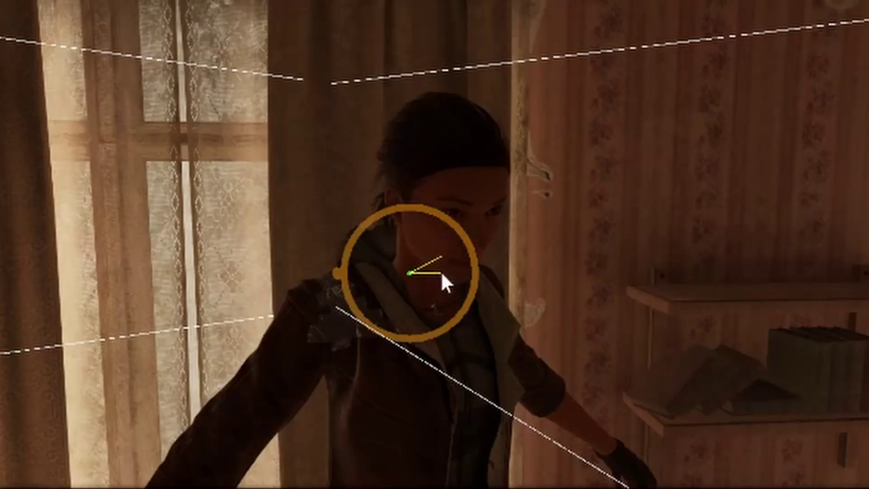
click(435, 201)
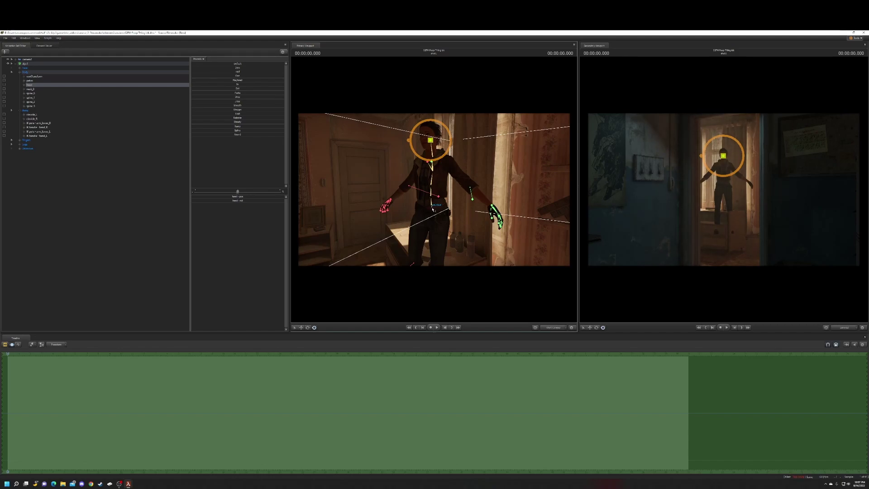
Select several of Alyx's finger joints and rotate them toward the palm
click(435, 204)
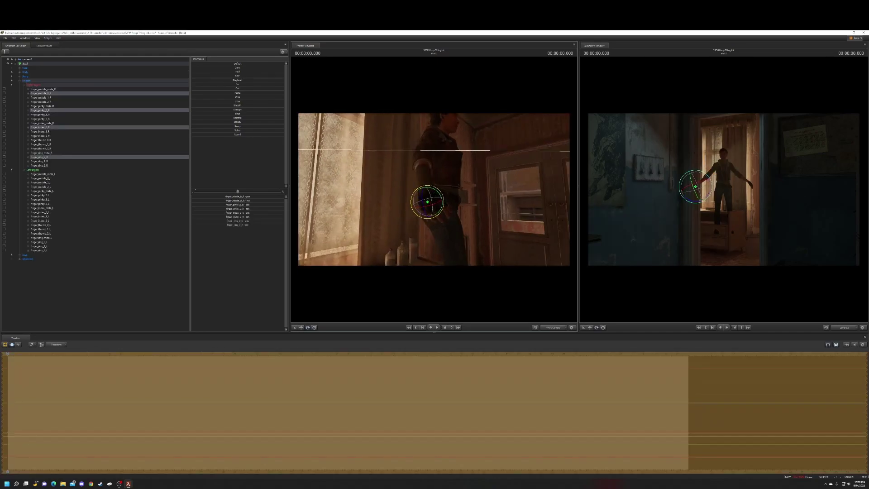
mouse_move(435, 201)
middle_down()
mouse_move(455, 175)
mouse_move(435, 197)
middle_up()
click(455, 175)
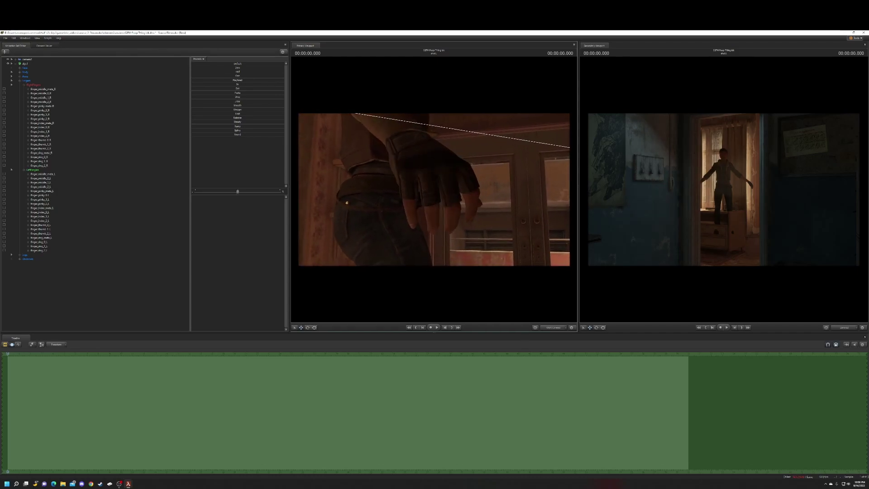
click(437, 231)
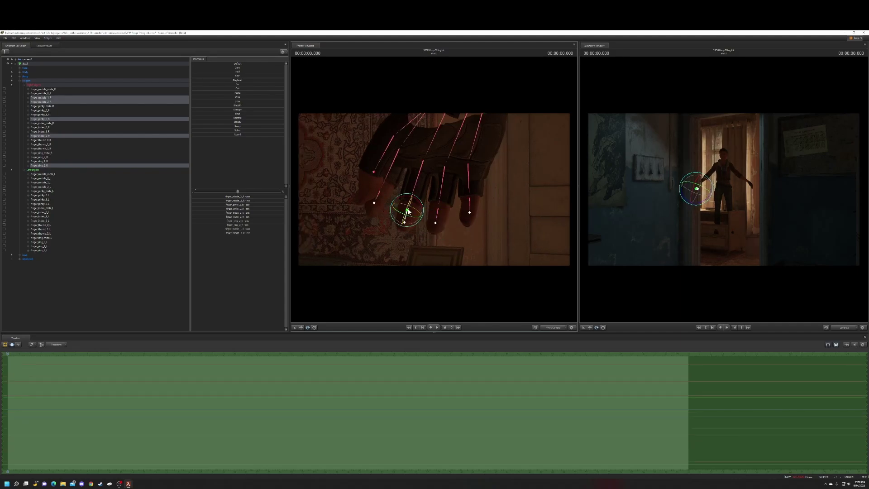
drag(408, 220, 411, 199)
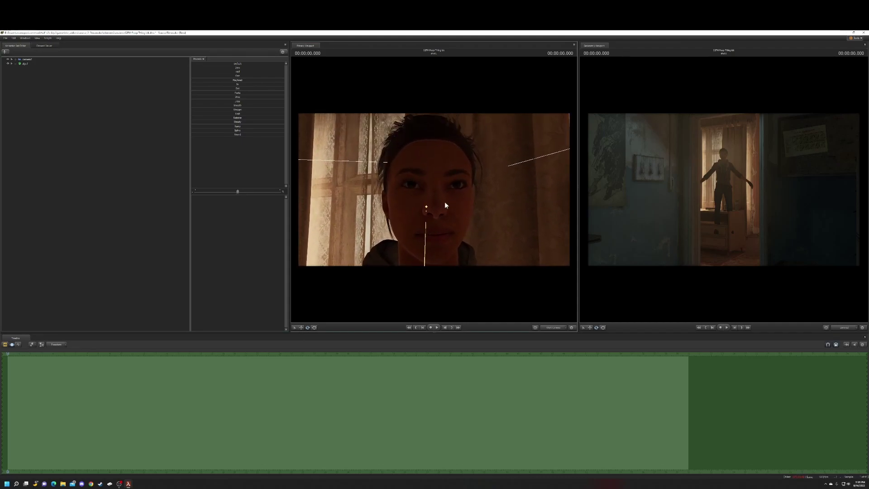
click(26, 63)
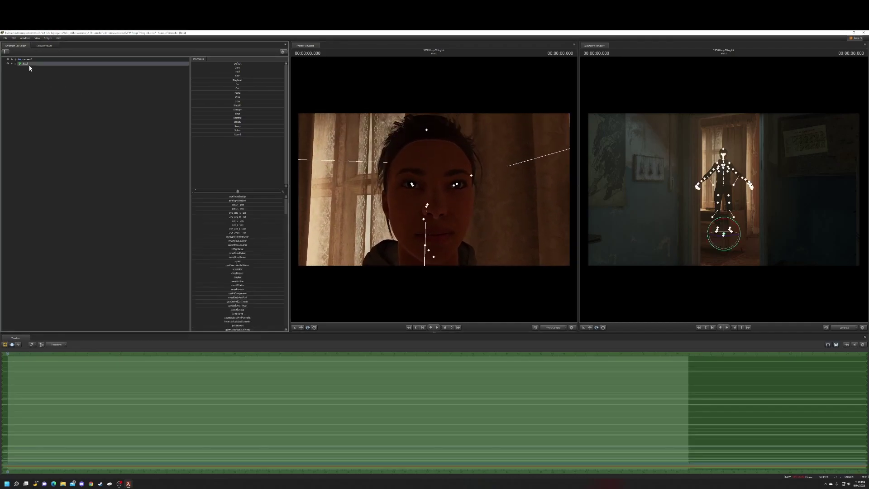
click(245, 198)
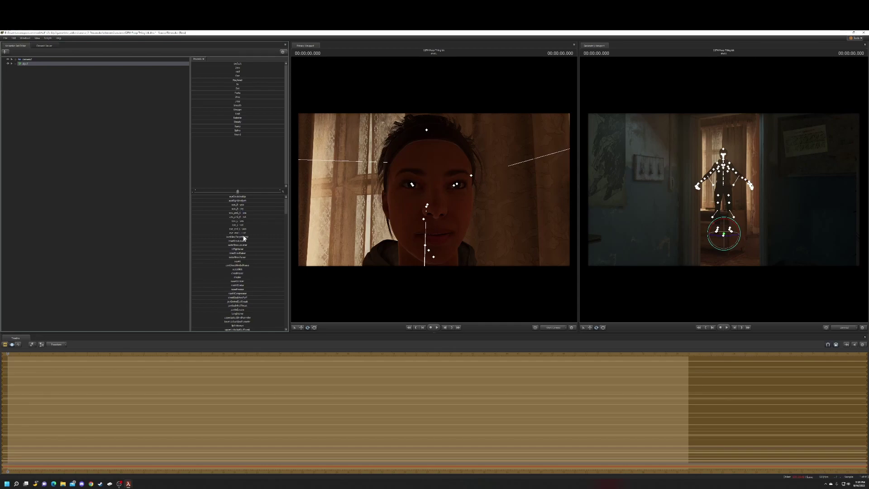
click(370, 226)
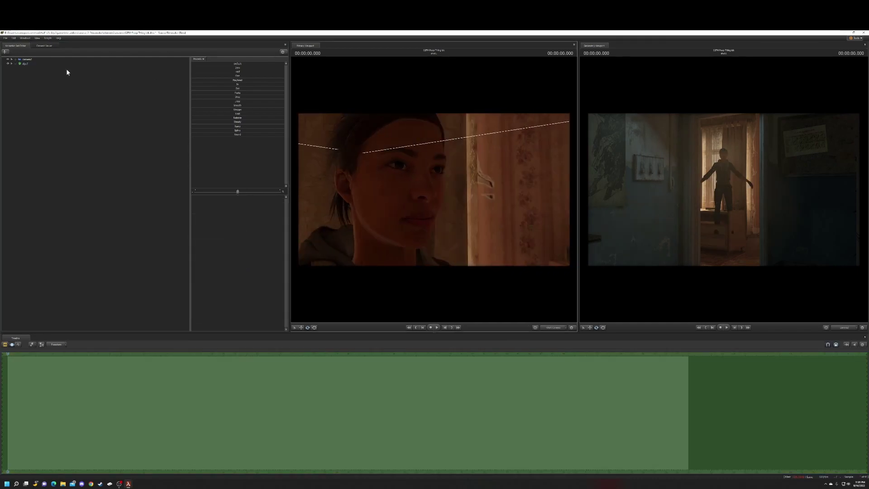
Move Alyx's eye-aim control lower and to the left to shift her gaze
click(15, 62)
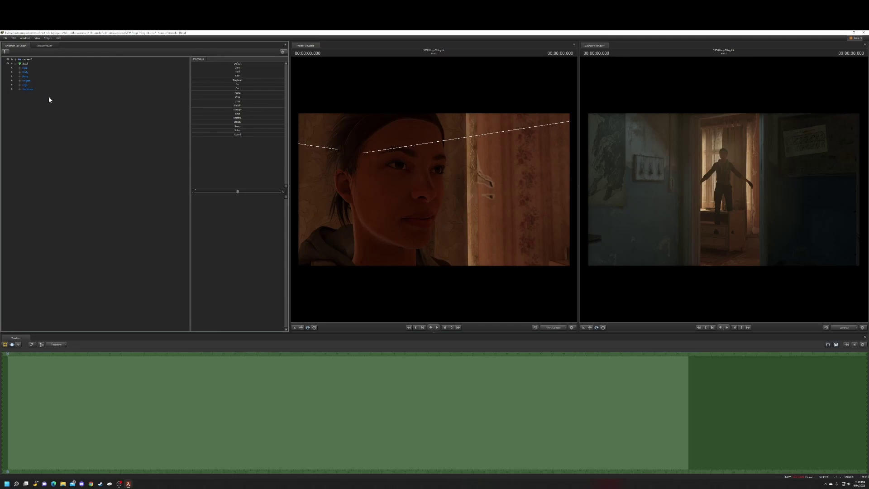
click(400, 166)
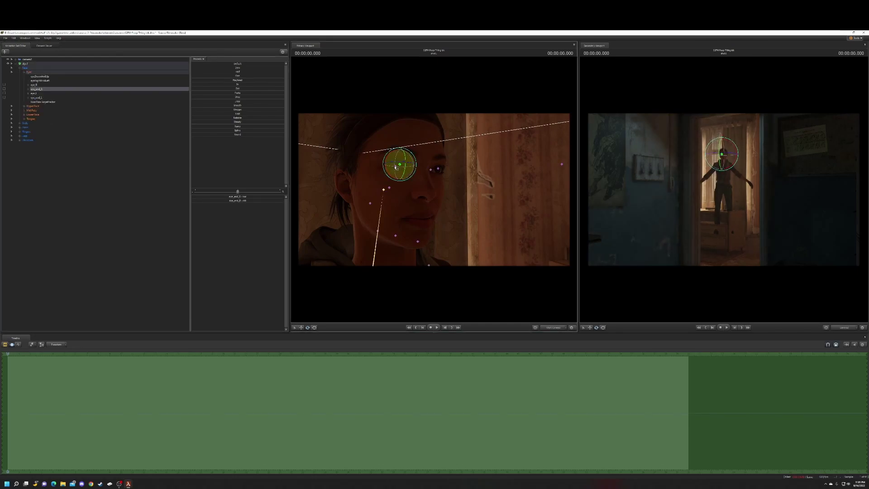
click(313, 327)
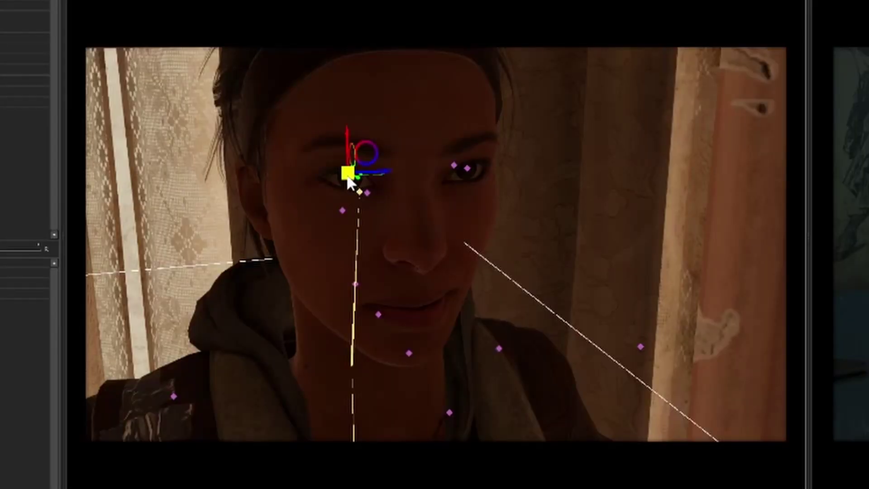
drag(348, 179, 273, 224)
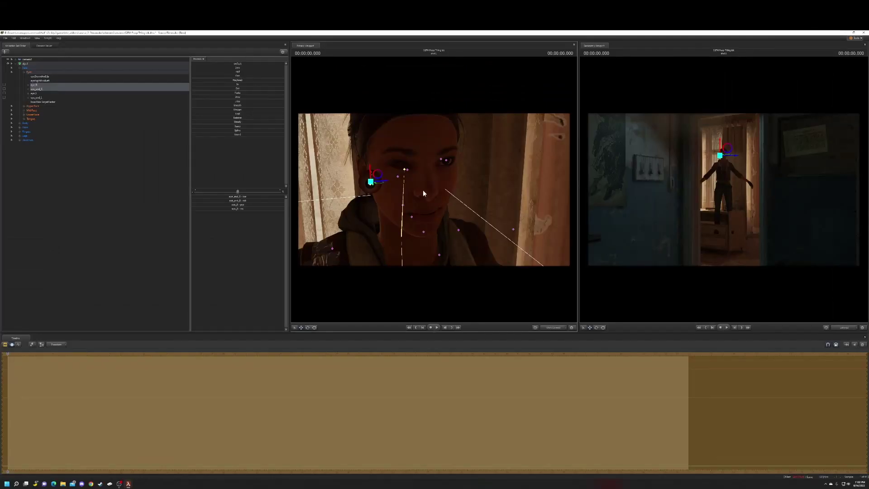
click(423, 186)
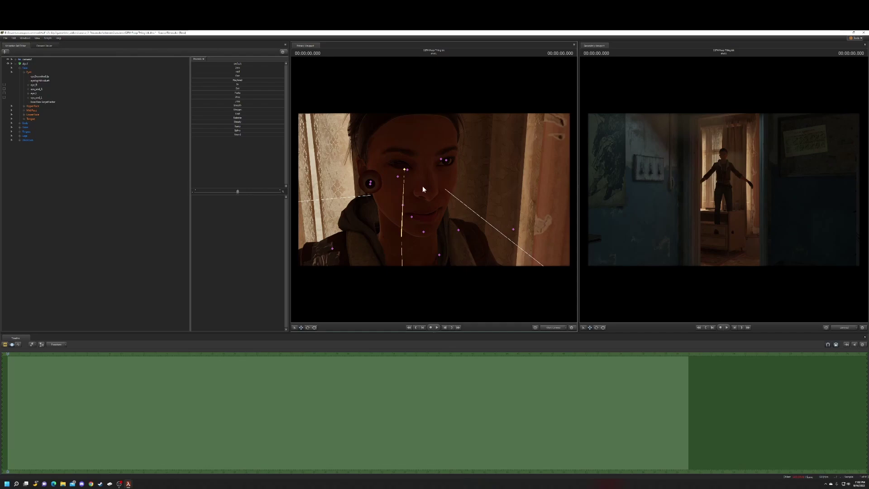
Rotate Alyx's left eye control slightly, then select the right eye control
click(441, 160)
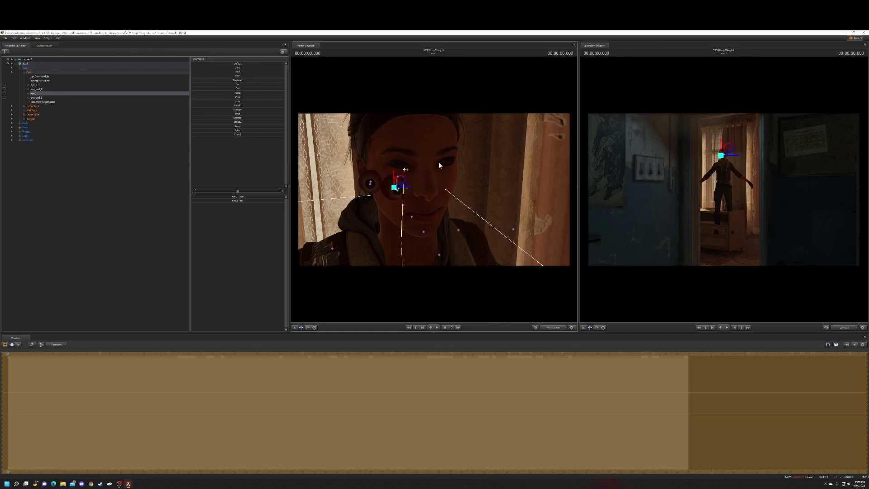
click(315, 328)
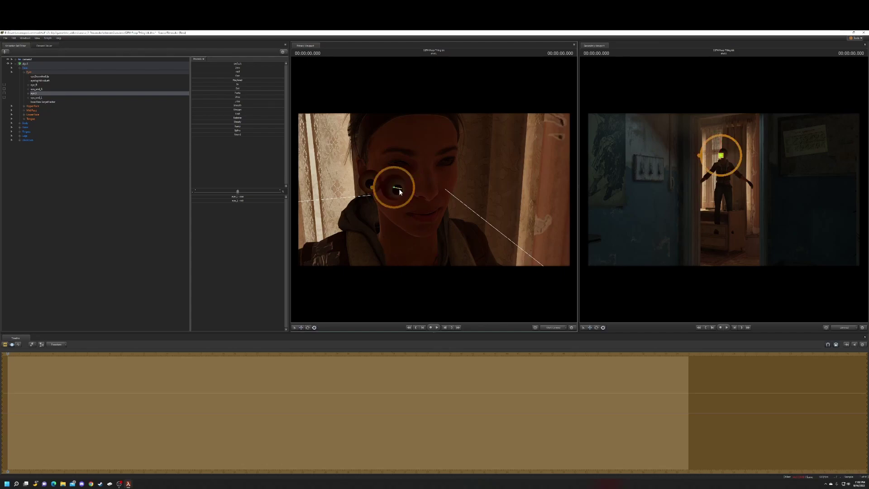
drag(400, 191, 410, 195)
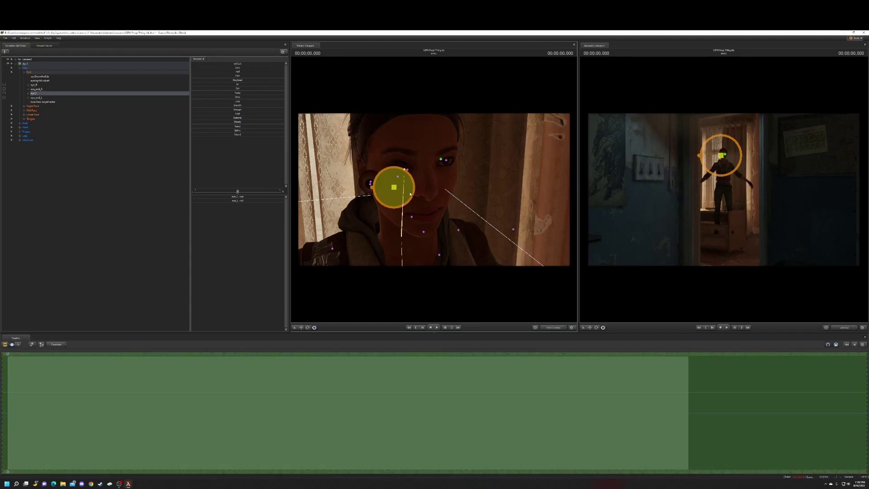
click(451, 160)
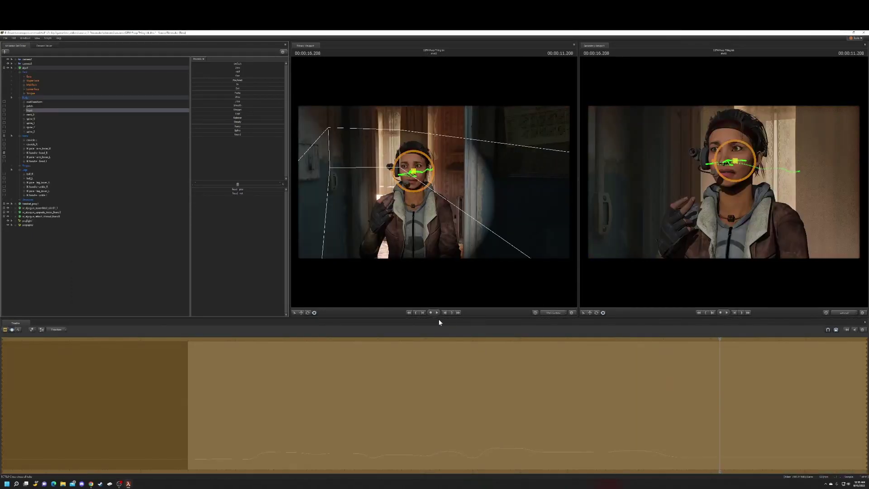
Jump back to an earlier frame and play Alyx's animated doorway scene
click(418, 311)
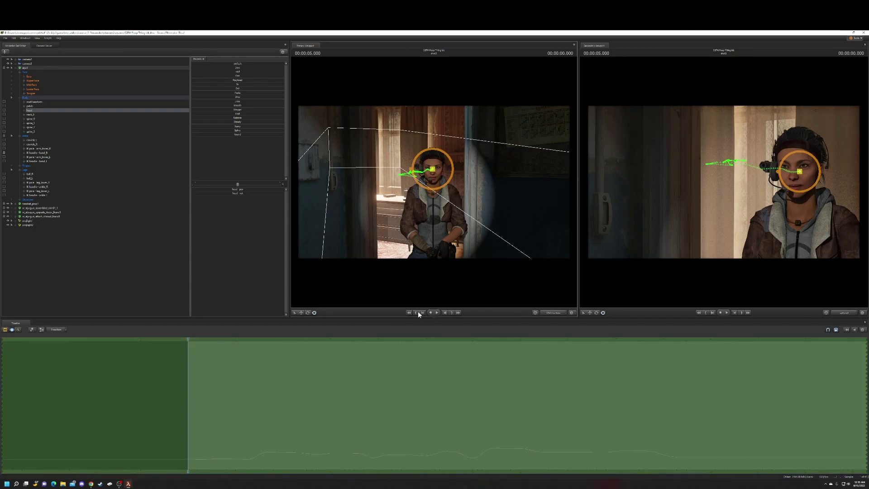
click(412, 312)
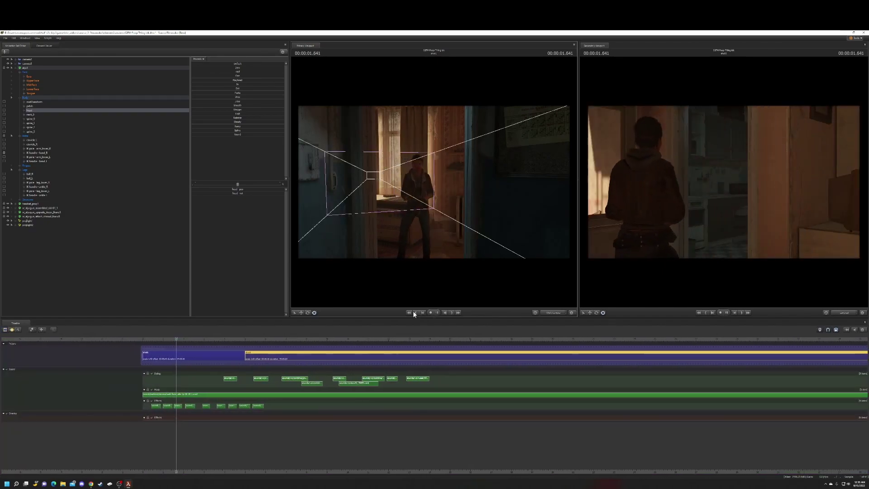